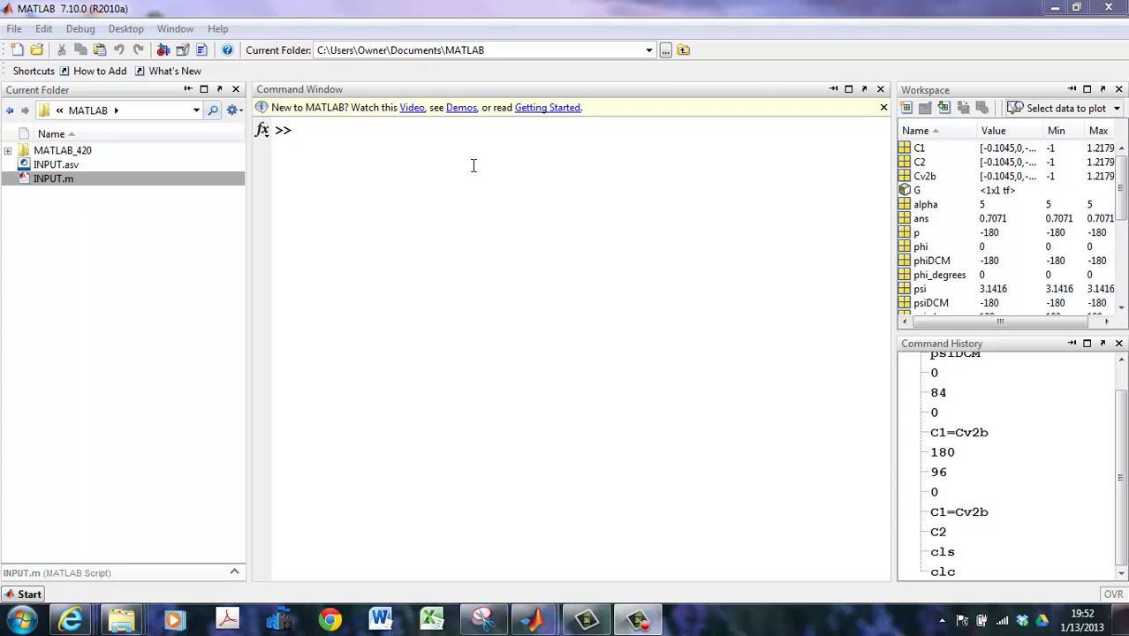
Step: Run INPUT.m from the Current Folder panel's context menu so it prompts for psi
{"action": "right_click", "coordinate": [92, 182]}
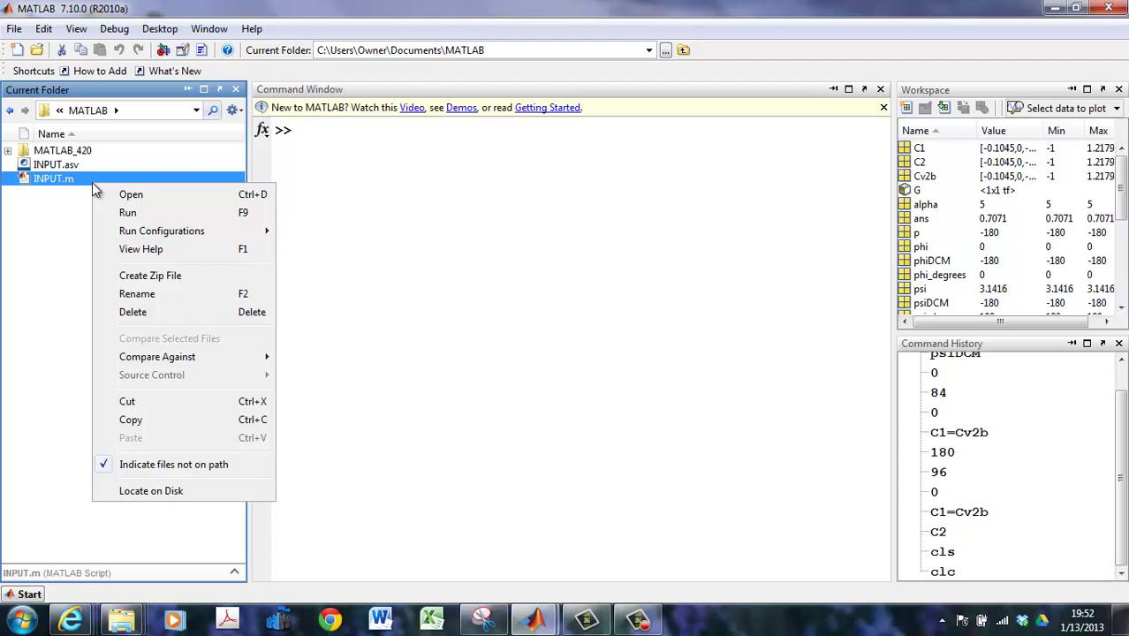
{"action": "left_click", "coordinate": [129, 213]}
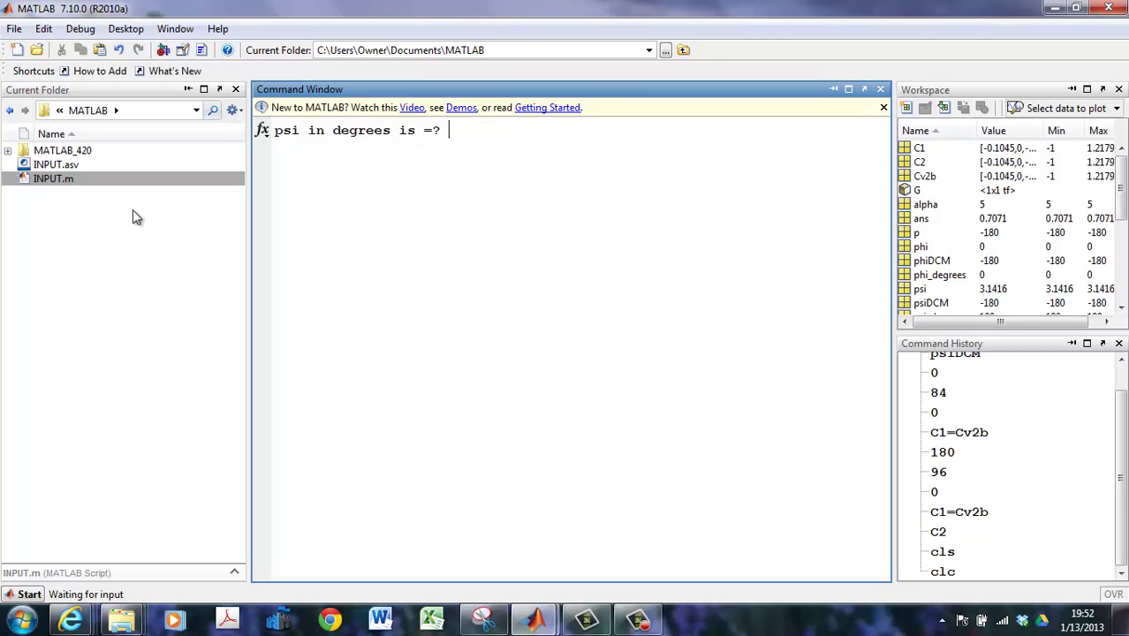
Step: Enter 0 for heading, pitch and roll, continuing past the pause, to get an identity Cv2b
{"action": "type", "text": "0"}
{"action": "key", "text": "Return"}
{"action": "key", "text": "Return"}
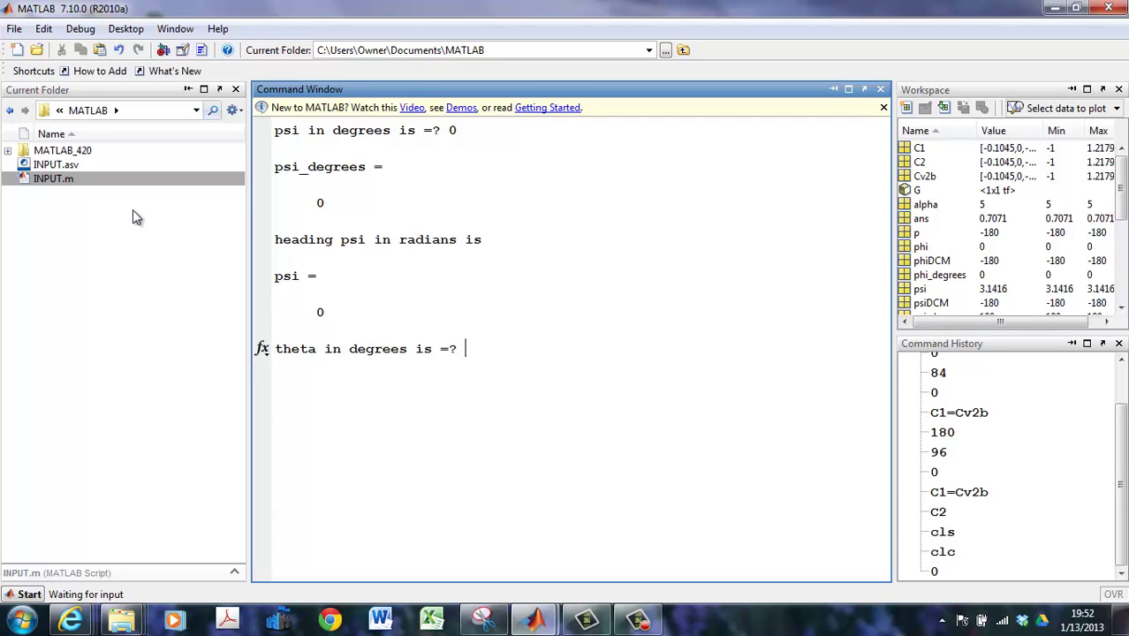
{"action": "type", "text": "0"}
{"action": "key", "text": "Return"}
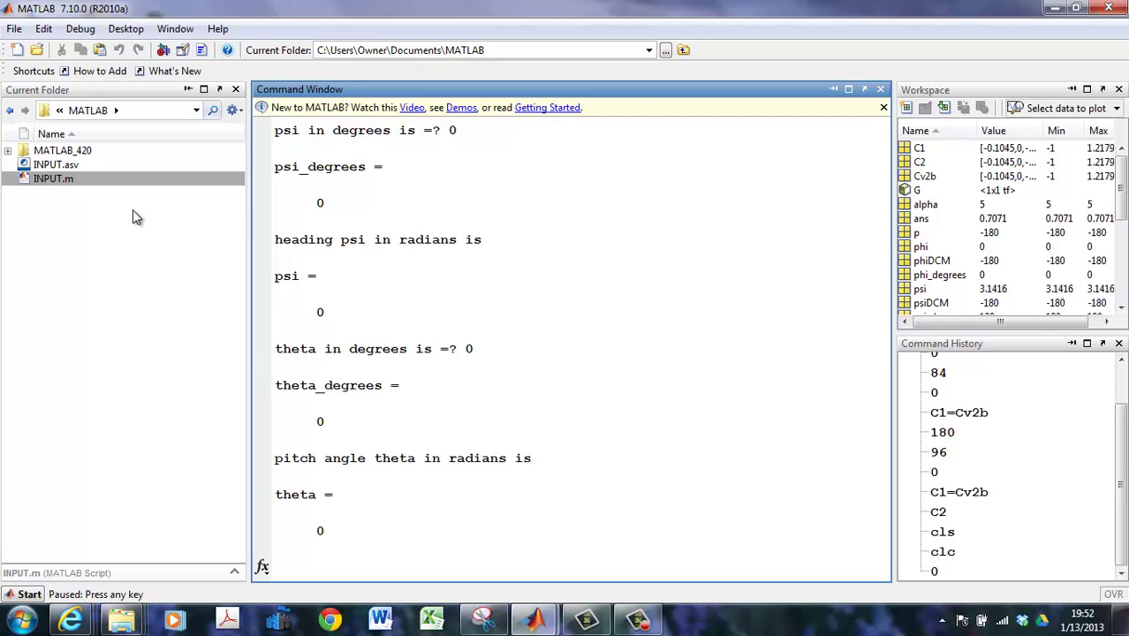
{"action": "key", "text": "Return"}
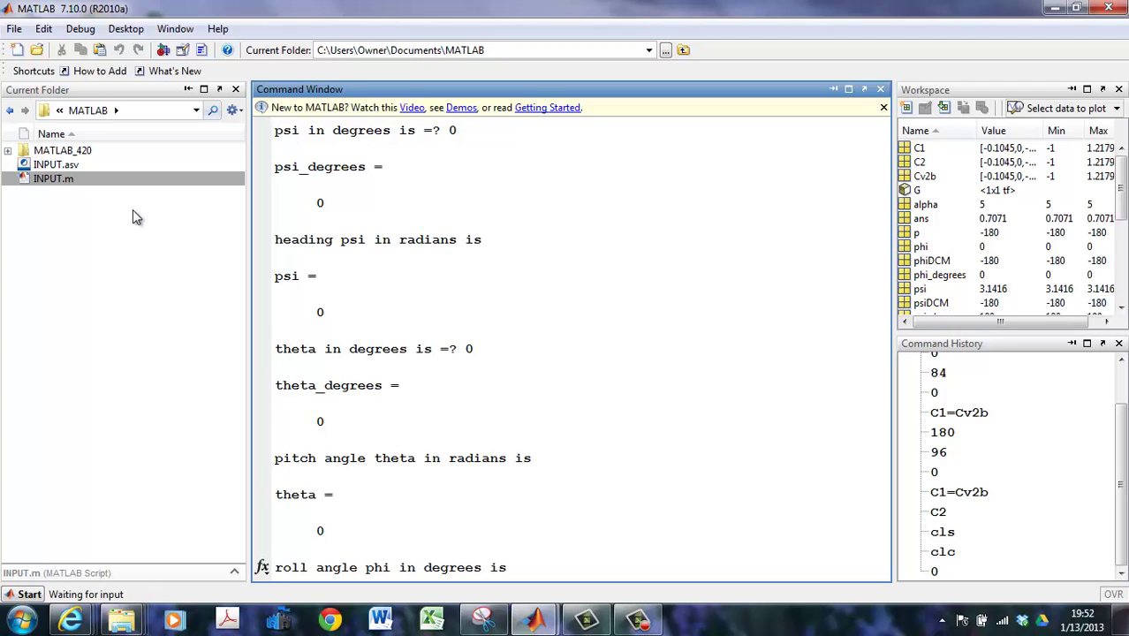
{"action": "type", "text": "0"}
{"action": "key", "text": "Return"}
{"action": "key", "text": "Return"}
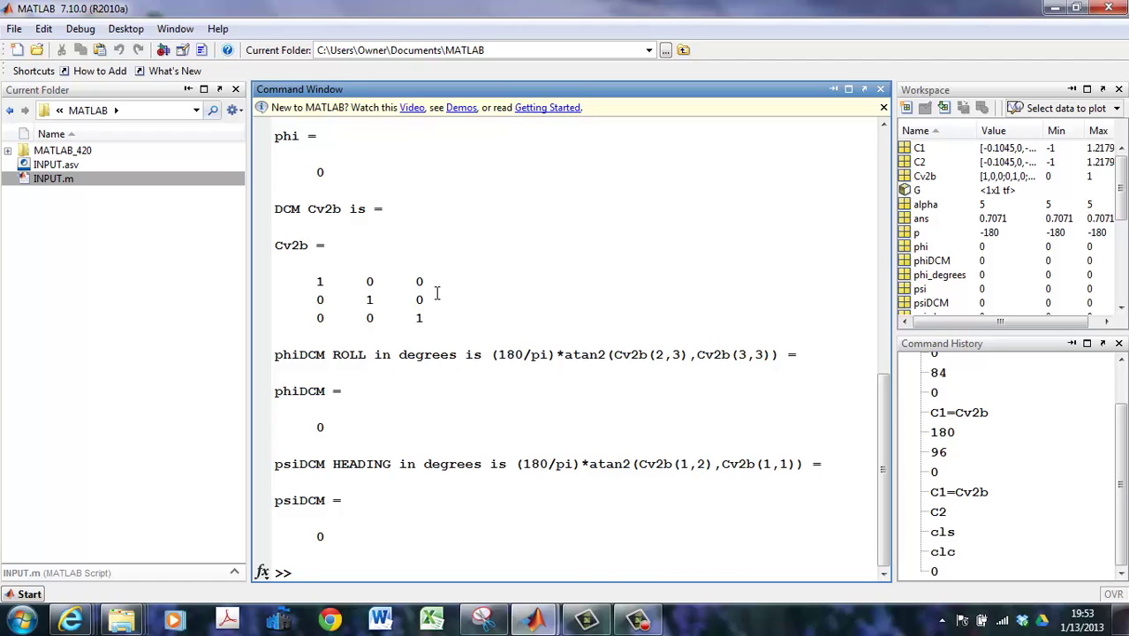
Step: Rerun INPUT.m with heading 0, pitch 84 and roll 0, continuing past each pause
{"action": "right_click", "coordinate": [76, 181]}
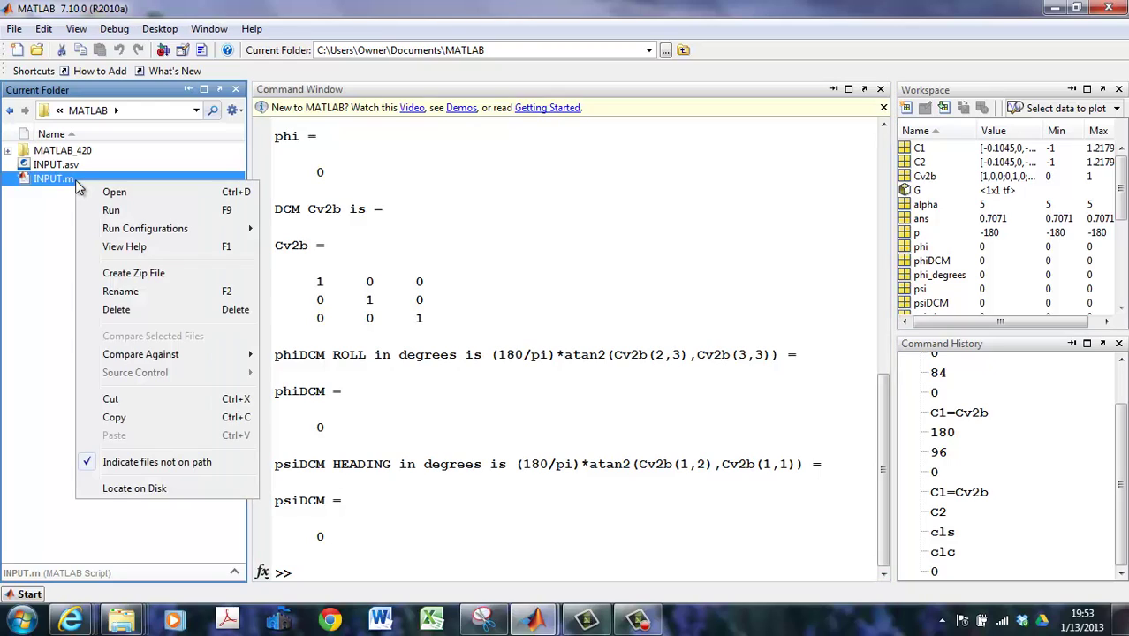
{"action": "left_click", "coordinate": [112, 210]}
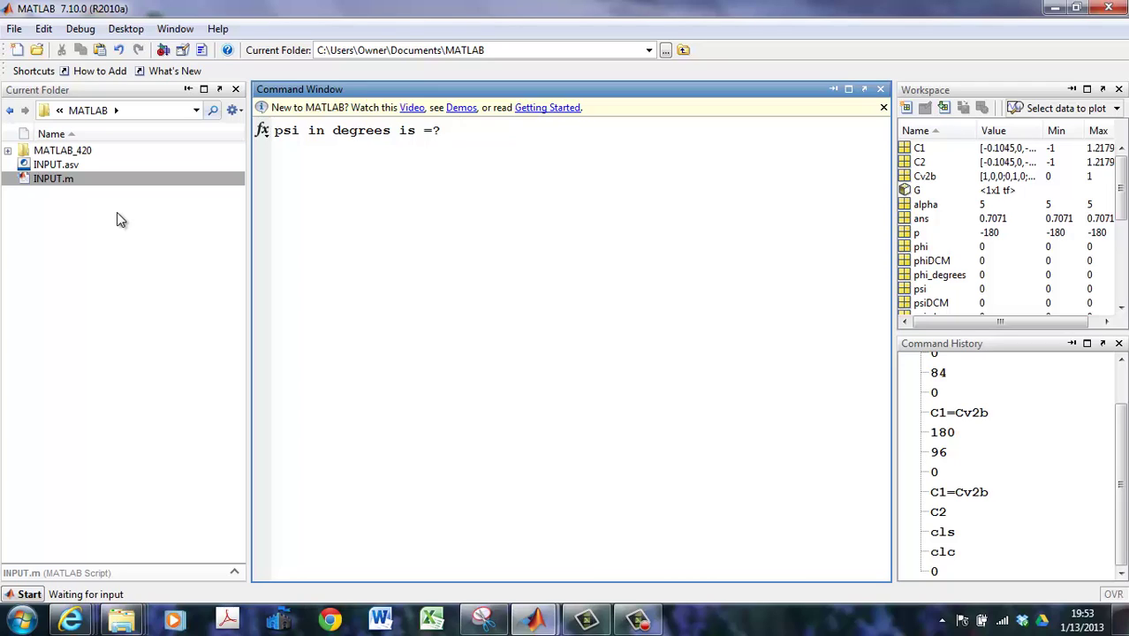
{"action": "type", "text": "0"}
{"action": "key", "text": "Return"}
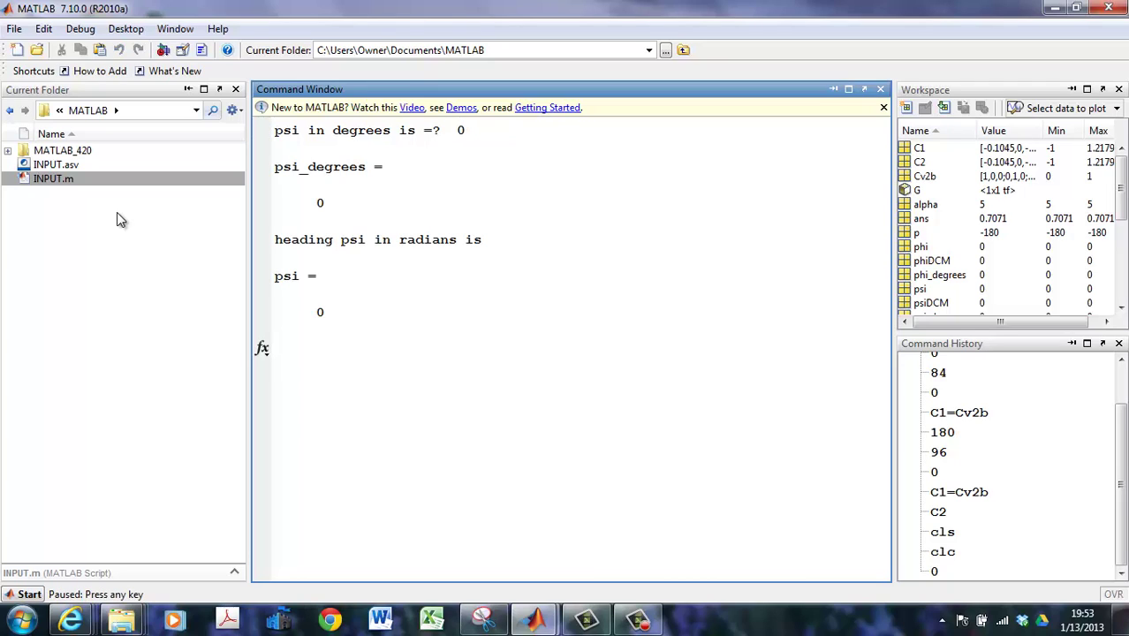
{"action": "key", "text": "Return"}
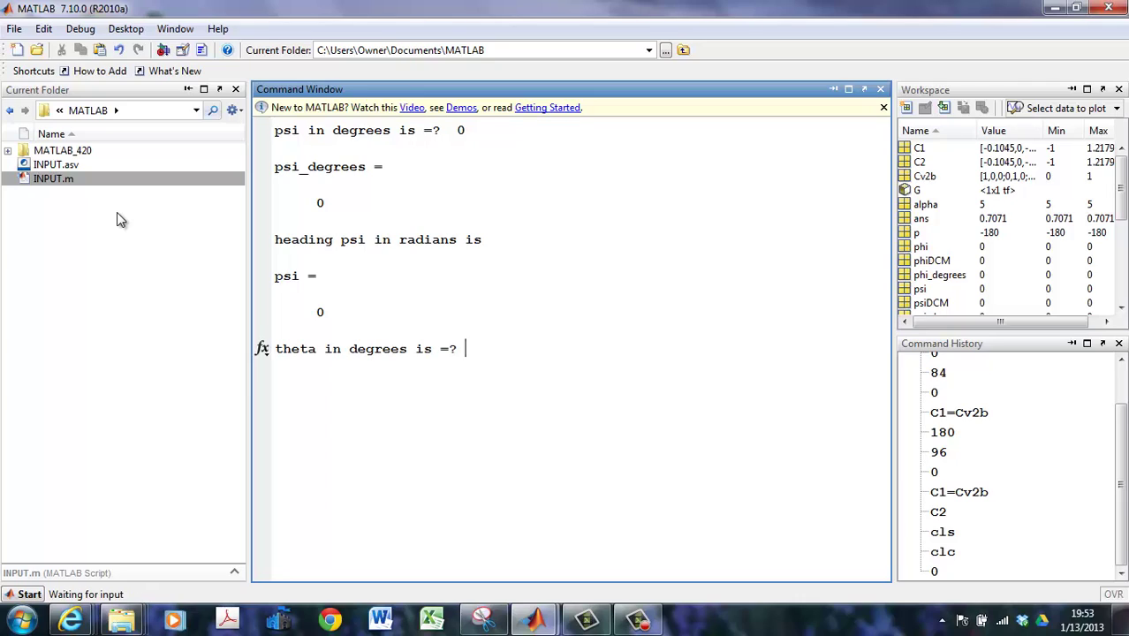
{"action": "type", "text": "84"}
{"action": "key", "text": "Return"}
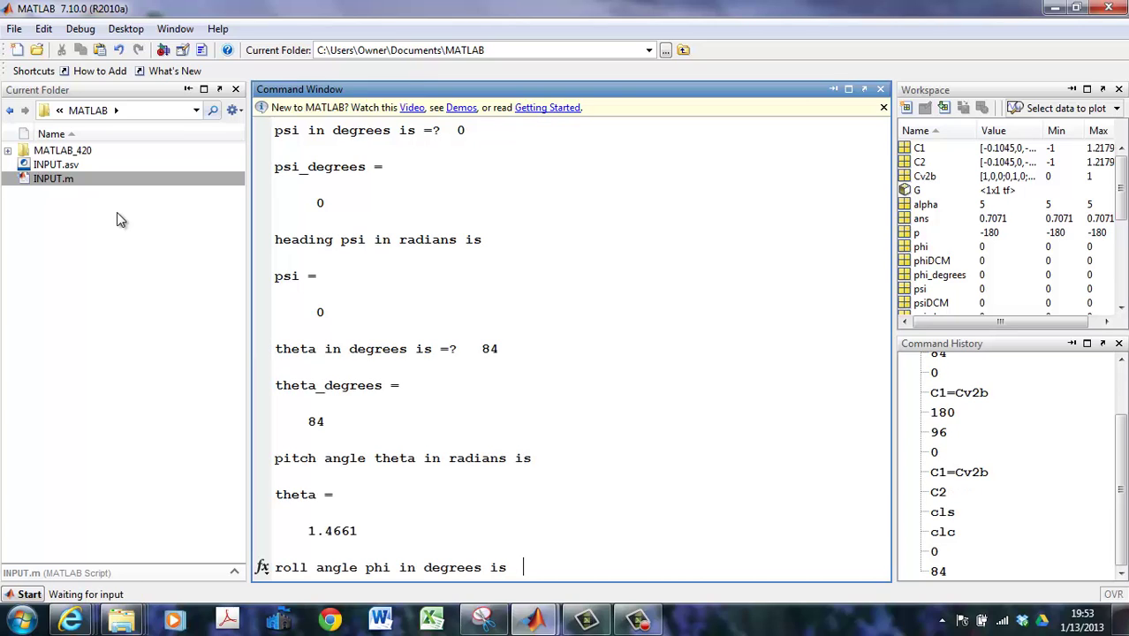
{"action": "type", "text": "0"}
{"action": "key", "text": "Return"}
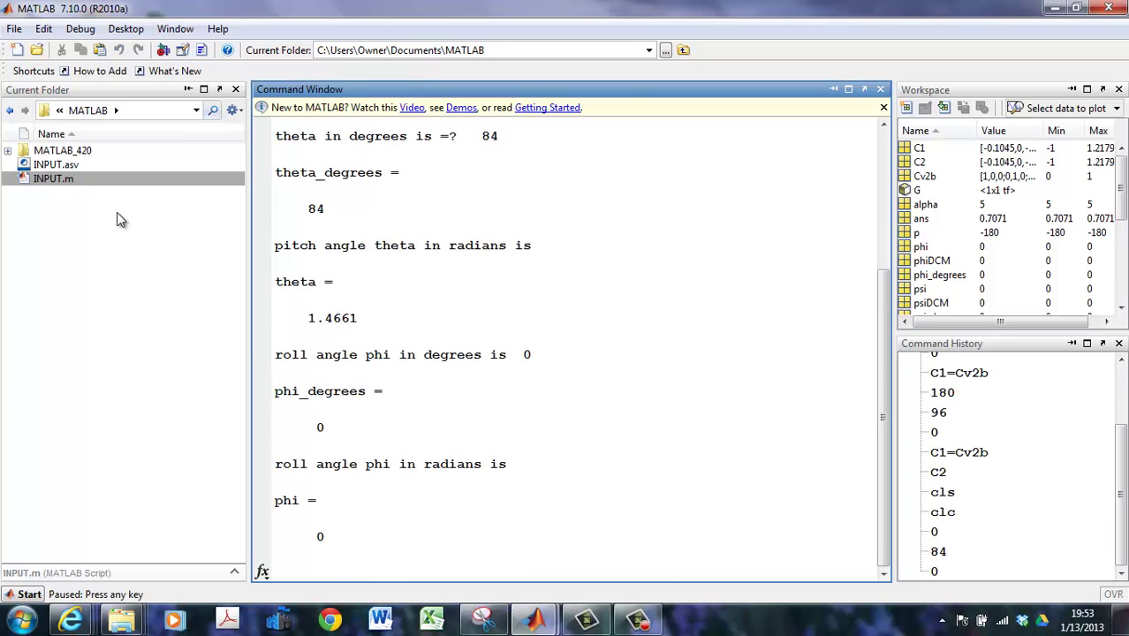
{"action": "key", "text": "Return"}
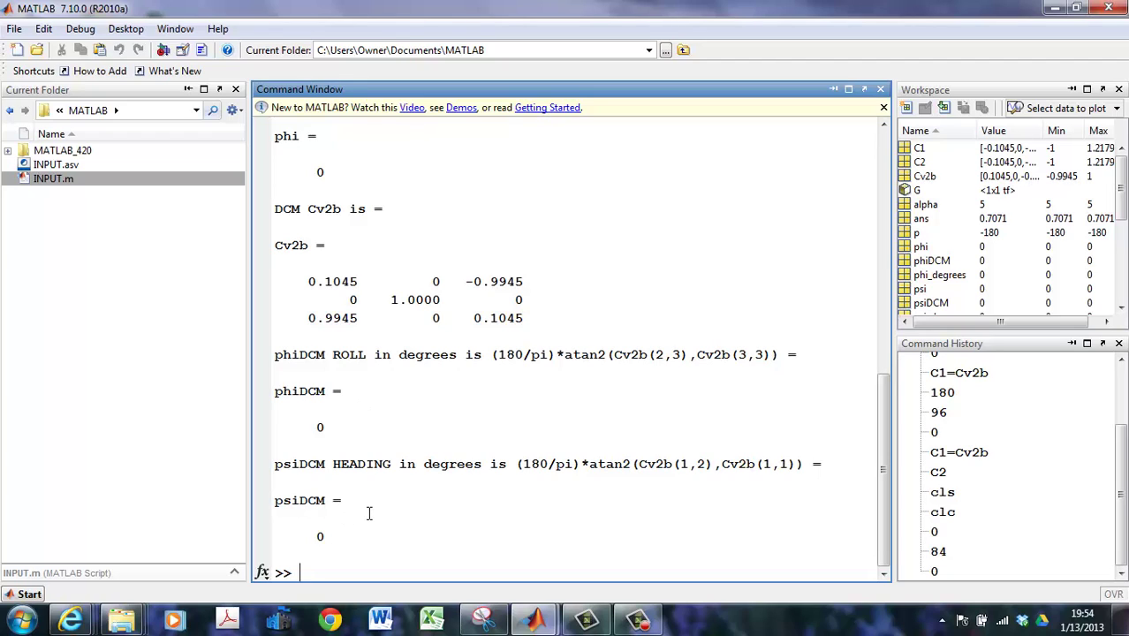
Step: Copy the 84° pitch DCM into C1 with c1=Cv2b
{"action": "type", "text": "c1=Cv2b"}
{"action": "key", "text": "Return"}
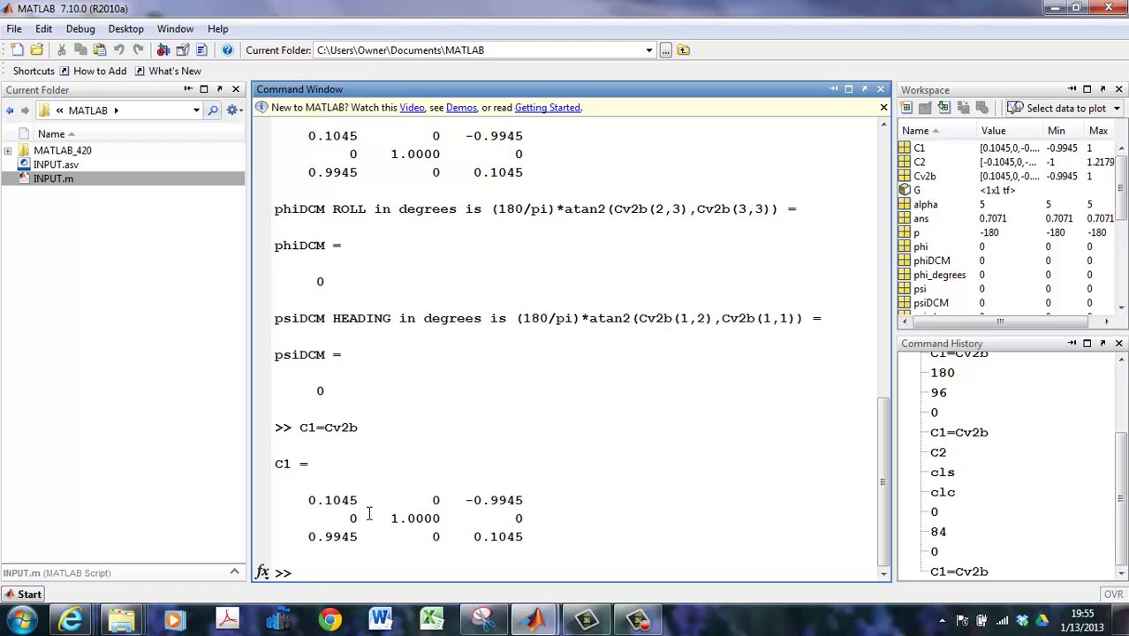
Step: Rerun INPUT.m entering heading 180, pitch 96 and roll 0, continuing past each pause
{"action": "right_click", "coordinate": [78, 181]}
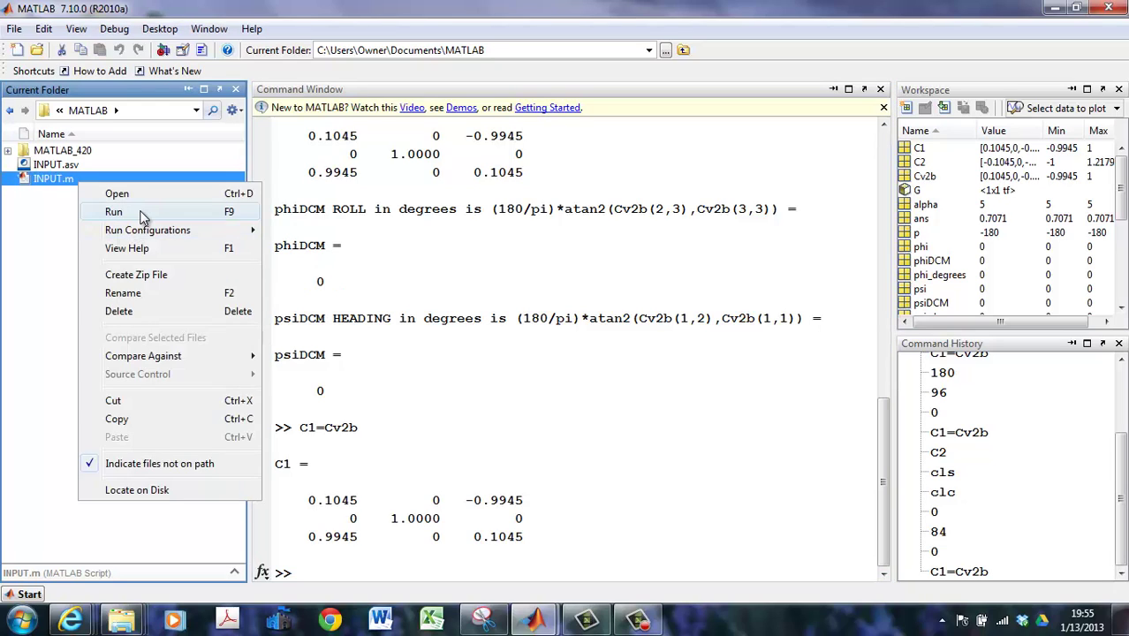
{"action": "left_click", "coordinate": [141, 214]}
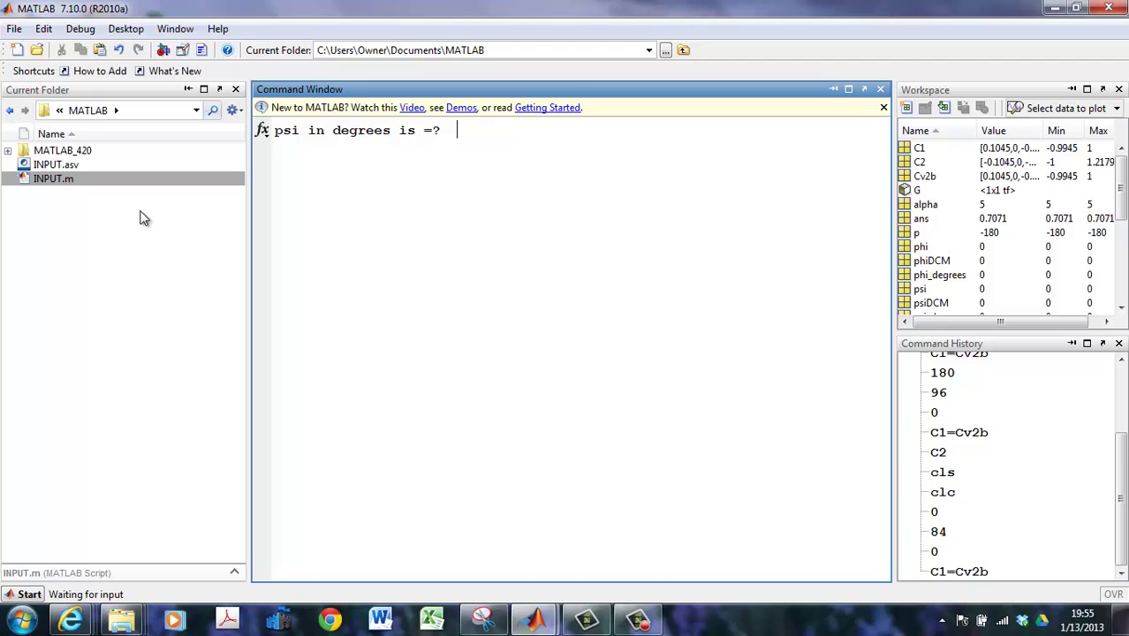
{"action": "type", "text": "180"}
{"action": "key", "text": "Return"}
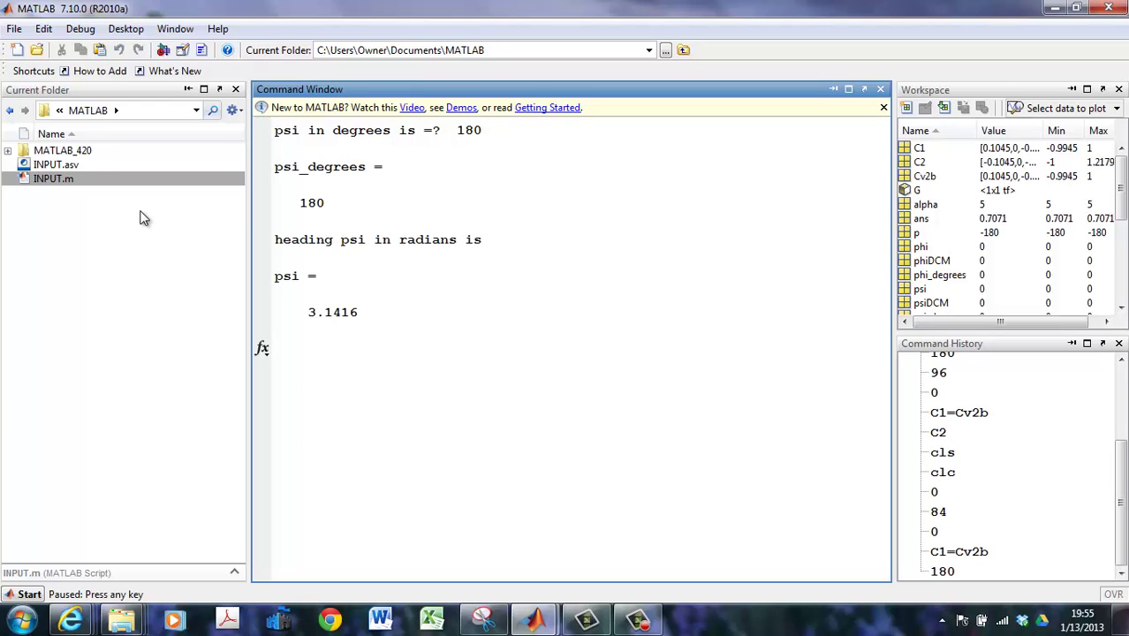
{"action": "key", "text": "Return"}
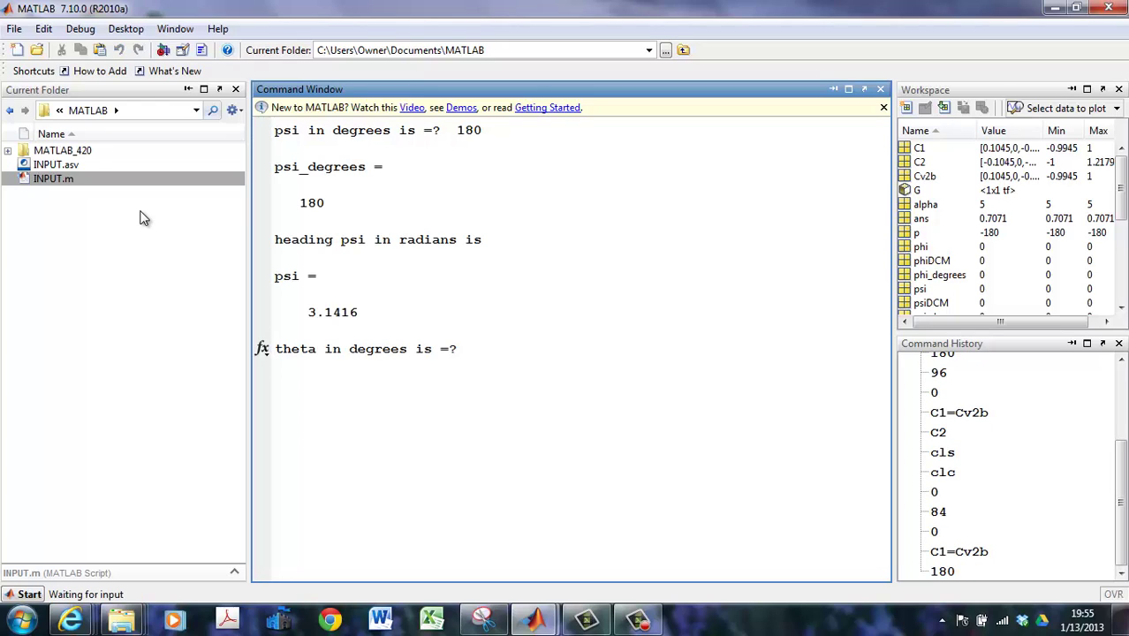
{"action": "type", "text": "96"}
{"action": "key", "text": "Return"}
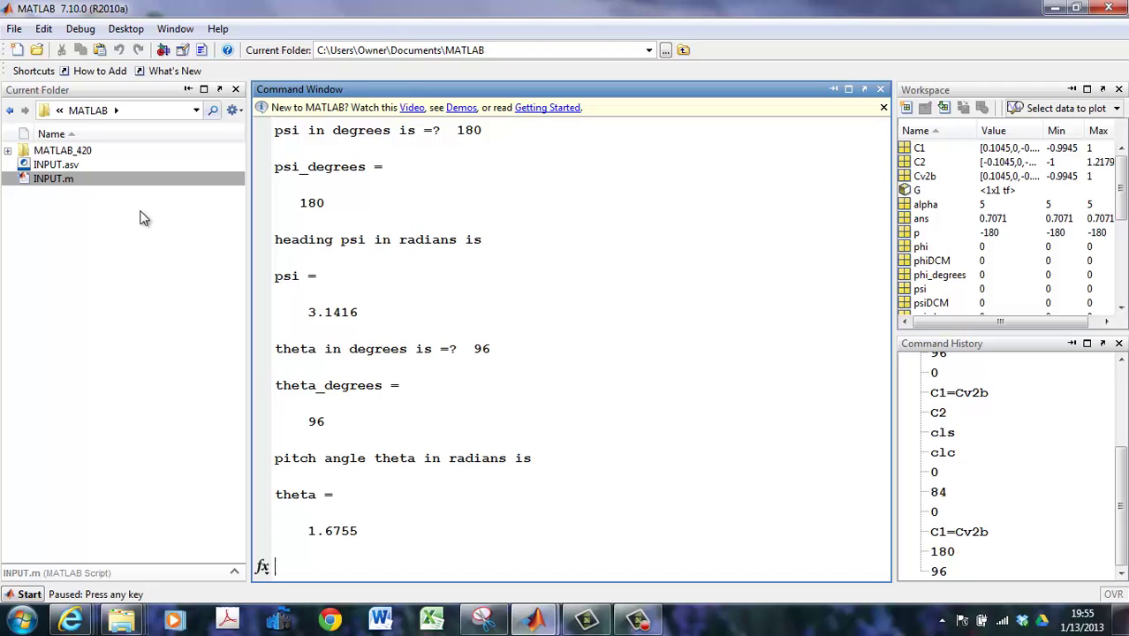
{"action": "key", "text": "Return"}
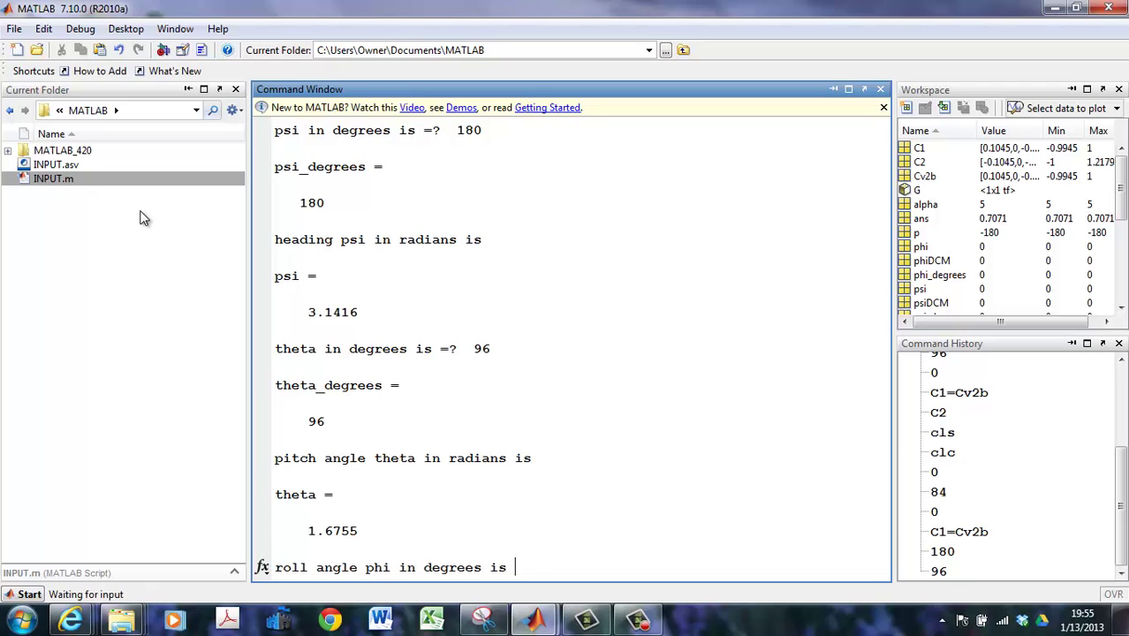
{"action": "type", "text": "0"}
{"action": "key", "text": "Return"}
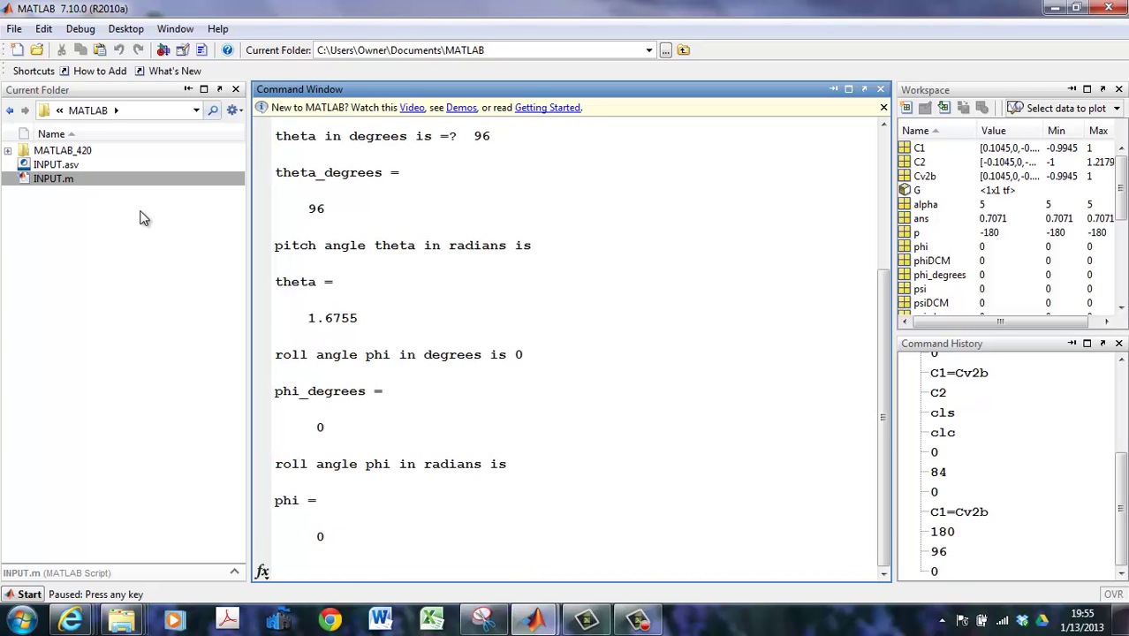
{"action": "key", "text": "Return"}
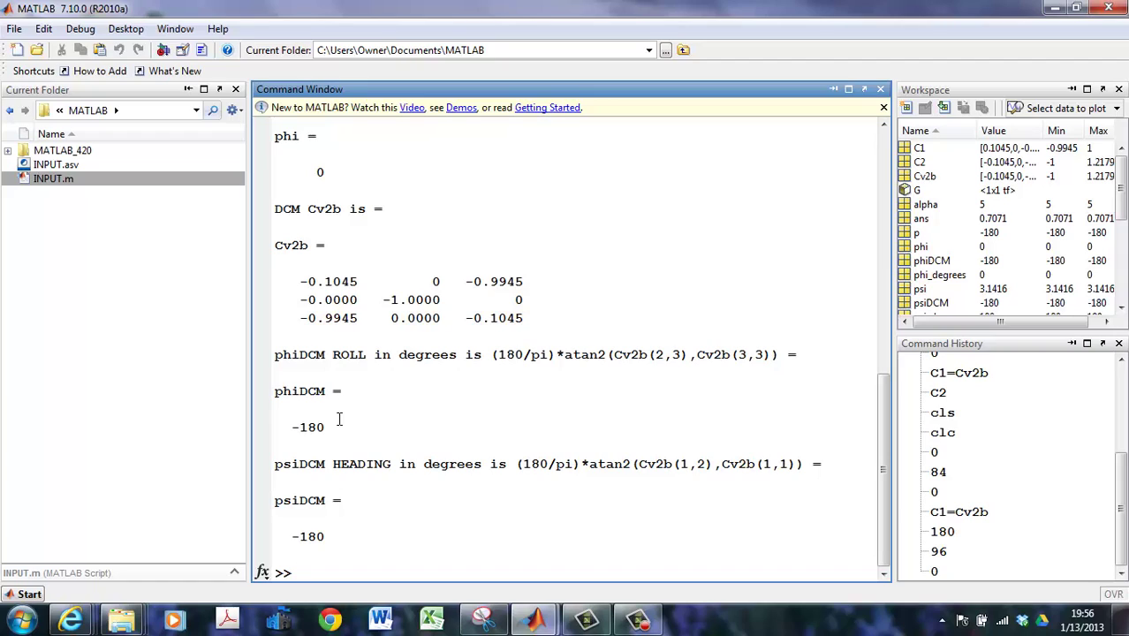
Step: Store the 96° pitch DCM as C2 with c2=Cv2b, then display C1 beneath it
{"action": "type", "text": "c2=Cv2b"}
{"action": "key", "text": "Return"}
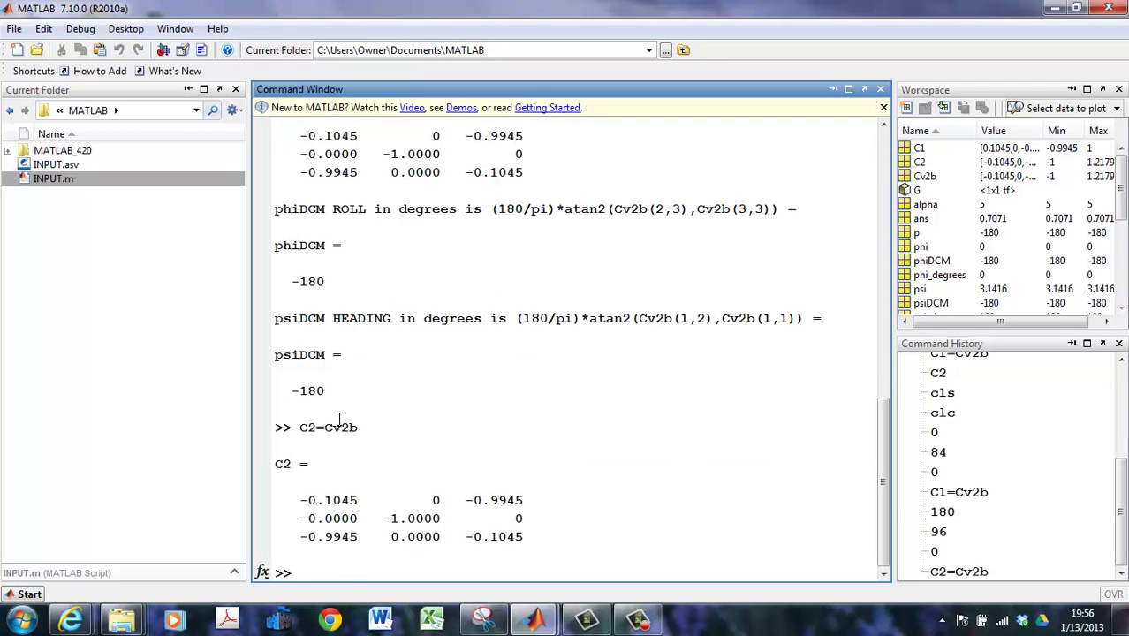
{"action": "type", "text": "C1"}
{"action": "key", "text": "Return"}
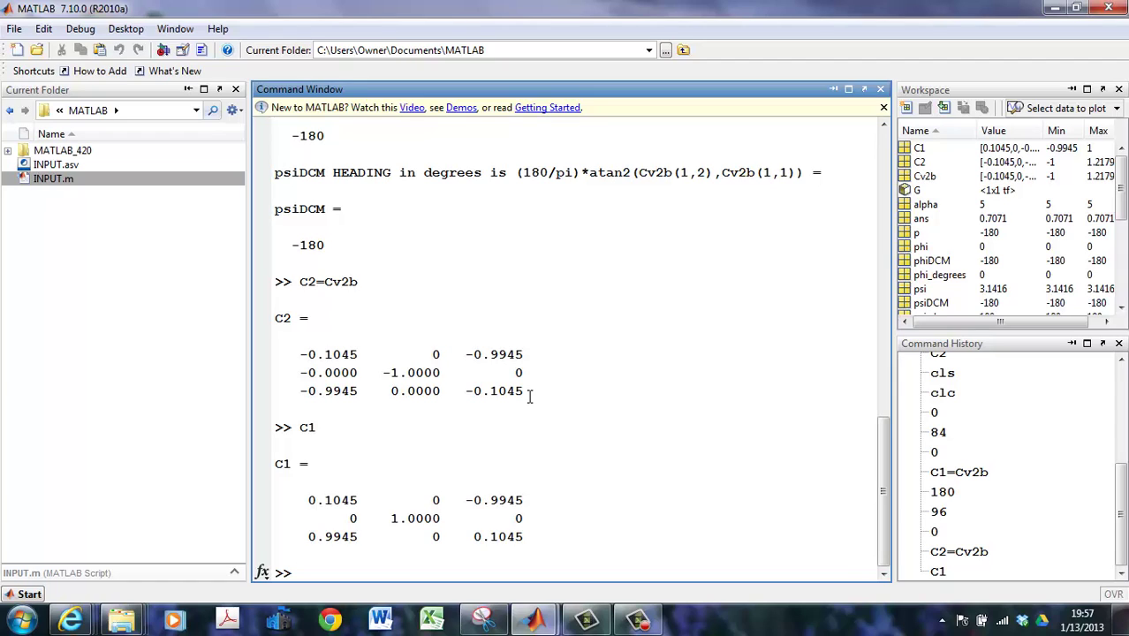
Step: Enter the line 'roll phi is undefined at theta = 90 degrees' in the Command Window
{"action": "type", "text": "roll phi is undefined at"}
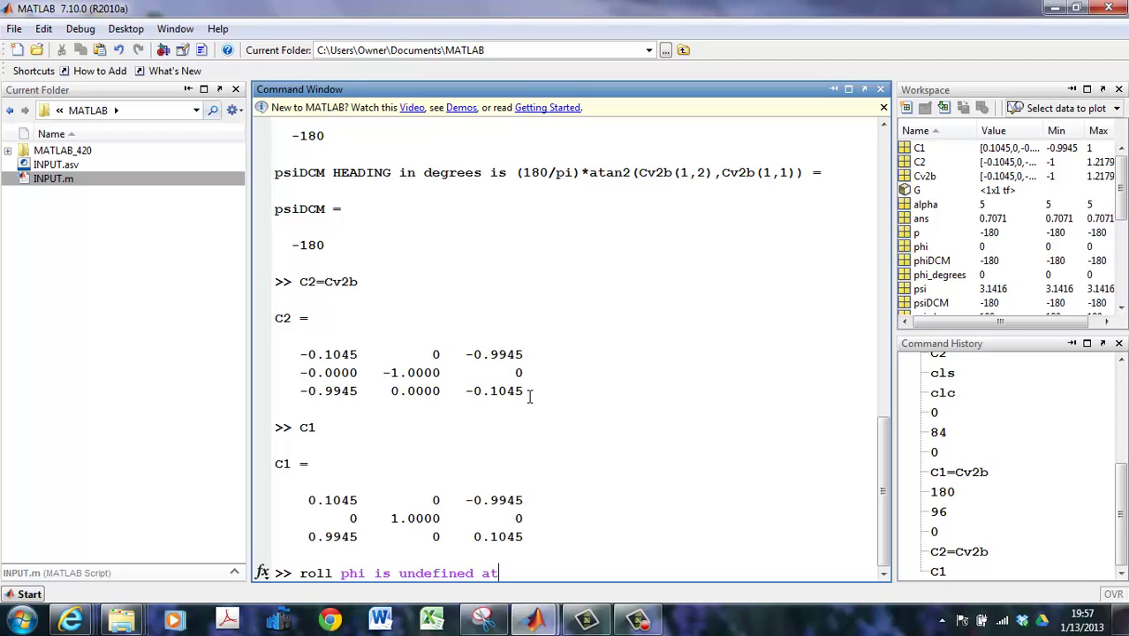
{"action": "type", "text": " theta = 90 degrees"}
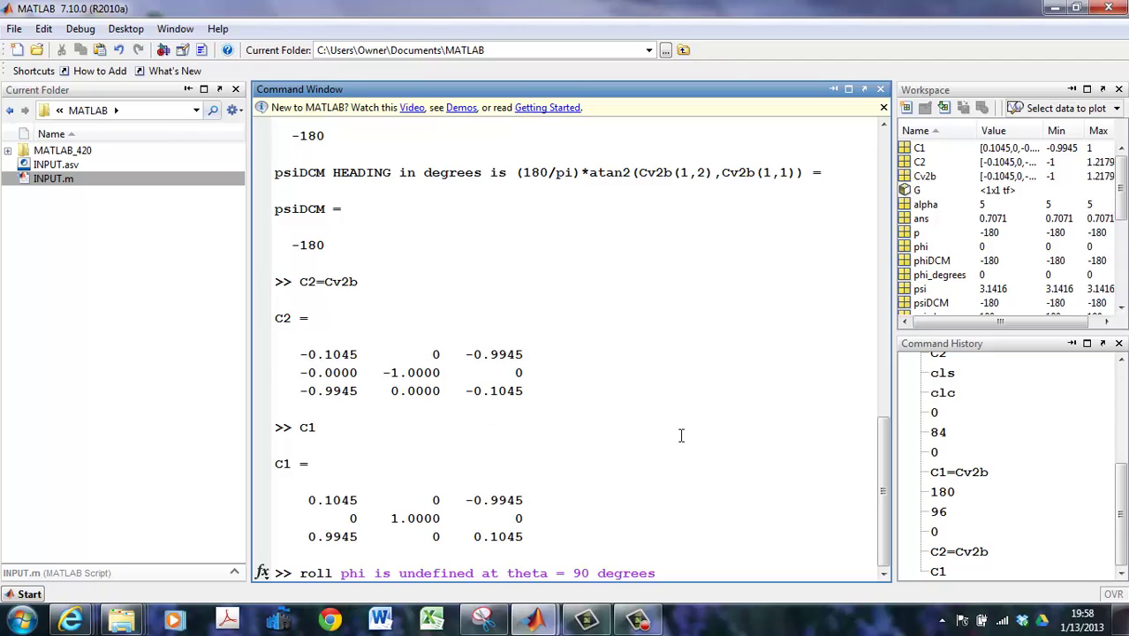
{"action": "key", "text": "Return"}
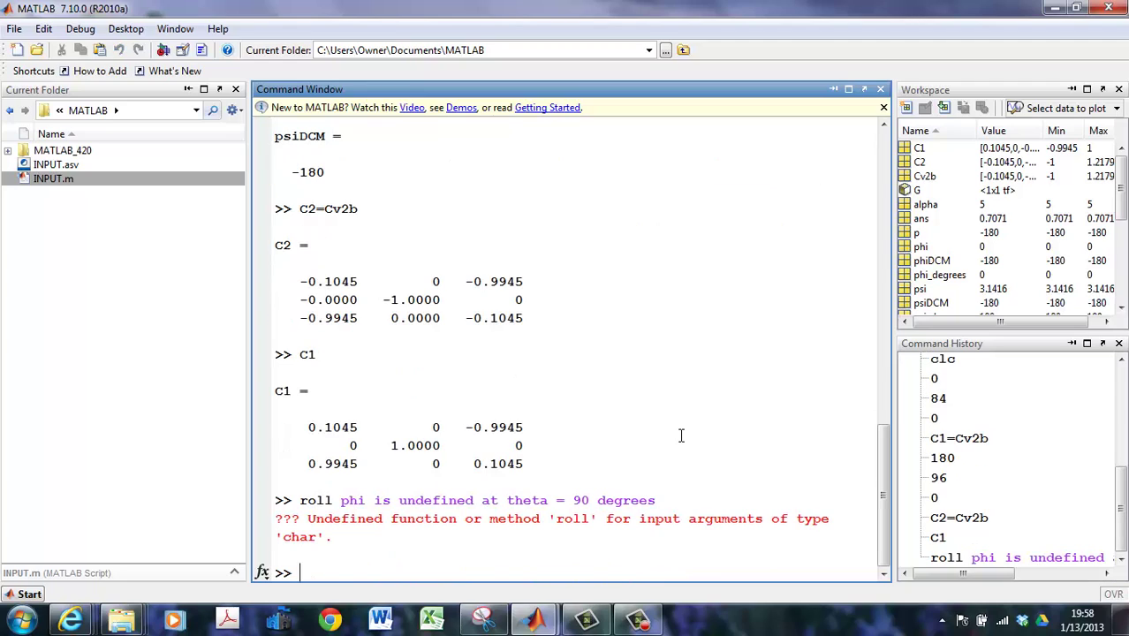
Step: Type the note 'heading psi is undefined at theta = 90 degrees' at the prompt without submitting it
{"action": "type", "text": "heading psi is under"}
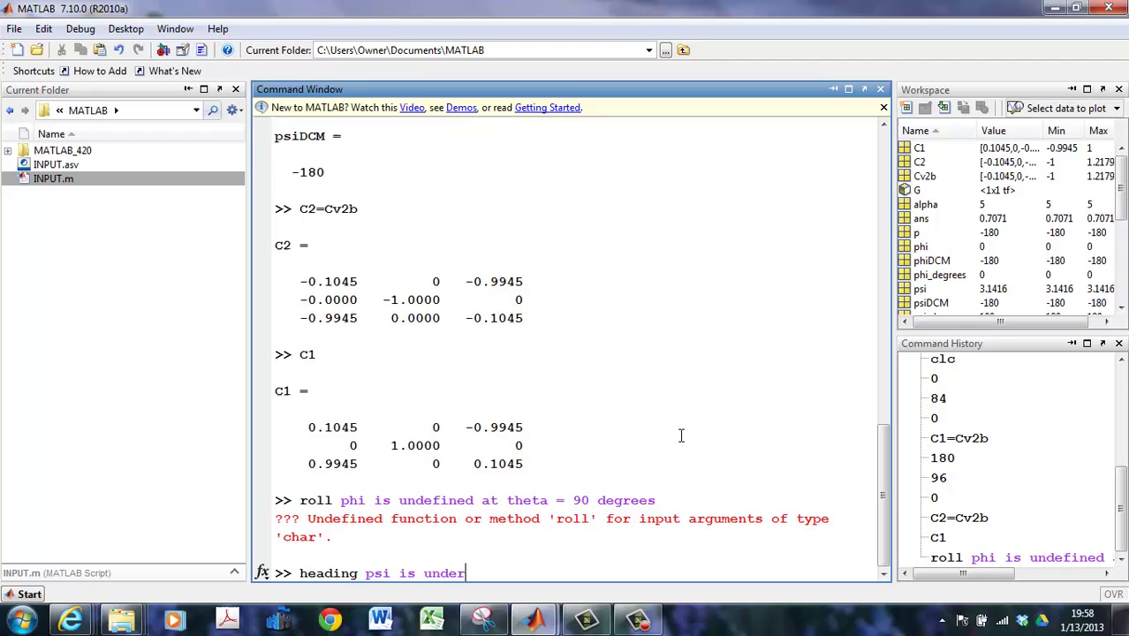
{"action": "key", "text": "BackSpace"}
{"action": "type", "text": "fined at theta = "}
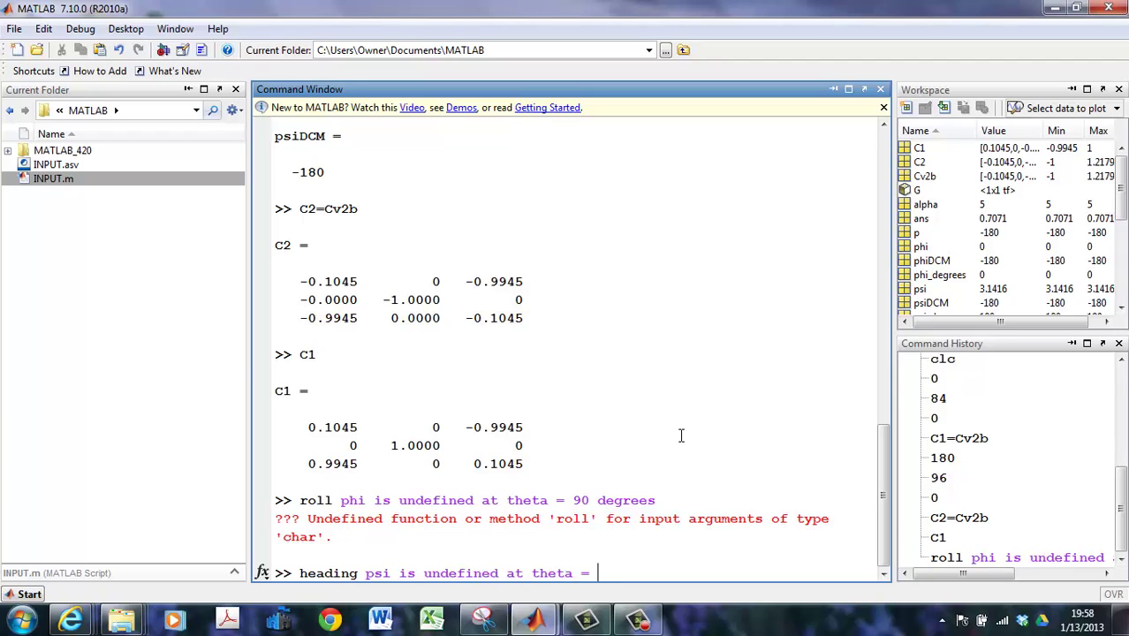
{"action": "type", "text": "90"}
{"action": "key", "text": "BackSpace"}
{"action": "key", "text": "BackSpace"}
{"action": "type", "text": "90 degrees"}
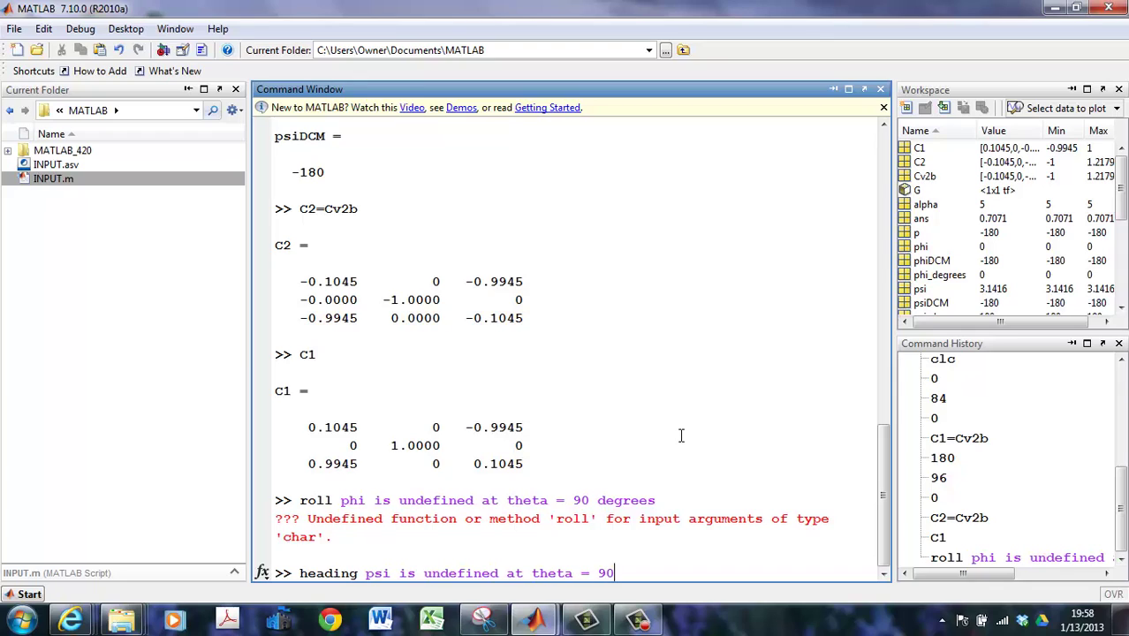